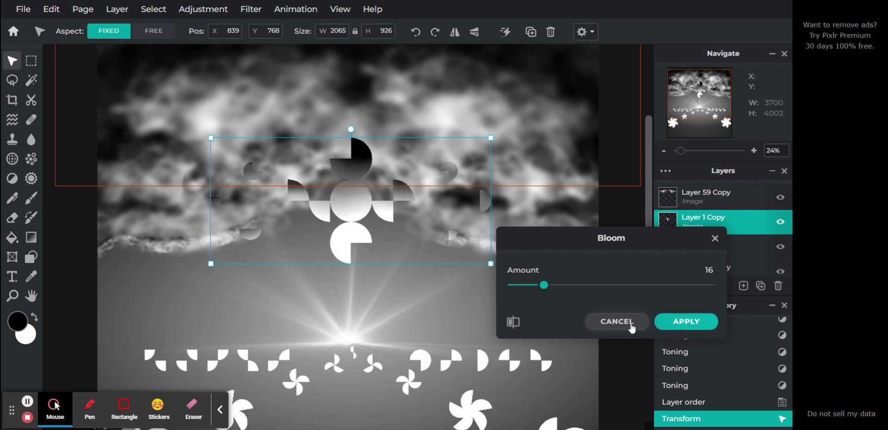
Discard the Bloom filter and apply Glamour at amount 100 to Layer 1 Copy.
click(628, 322)
click(250, 10)
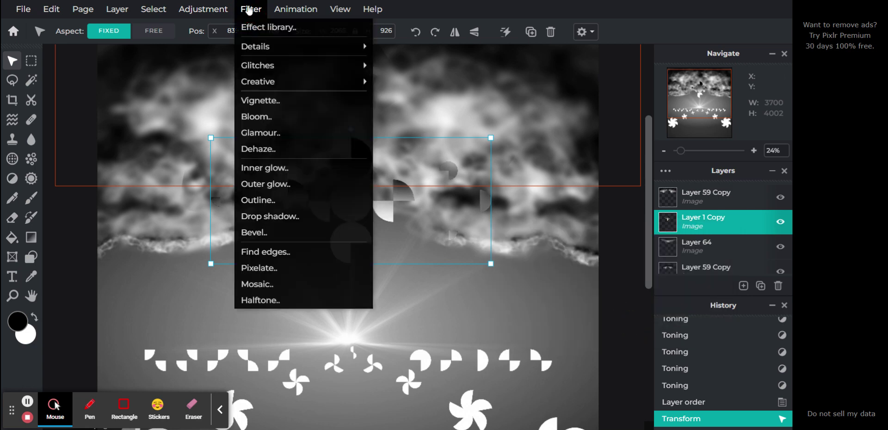
click(290, 137)
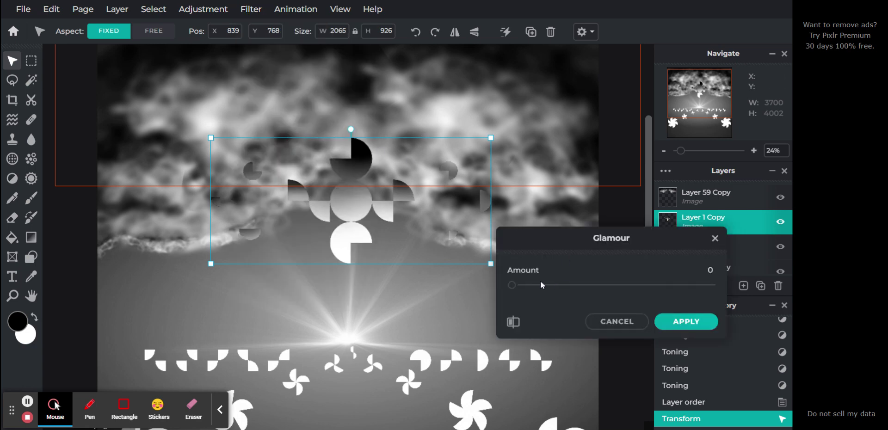
drag(561, 285, 740, 279)
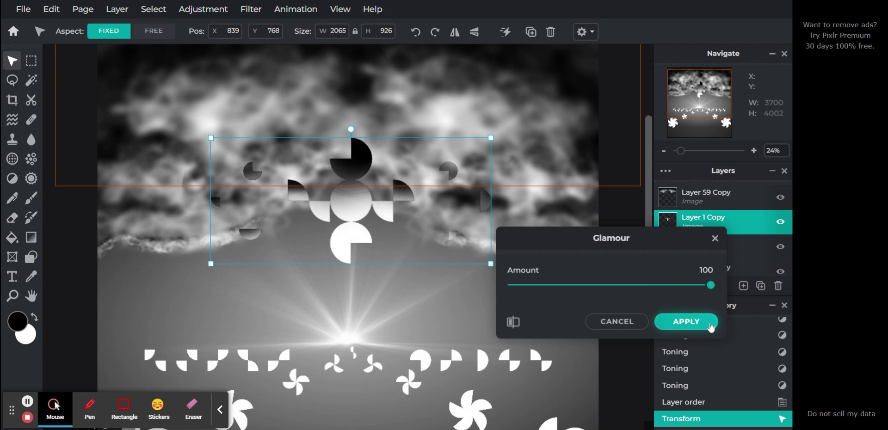
click(686, 321)
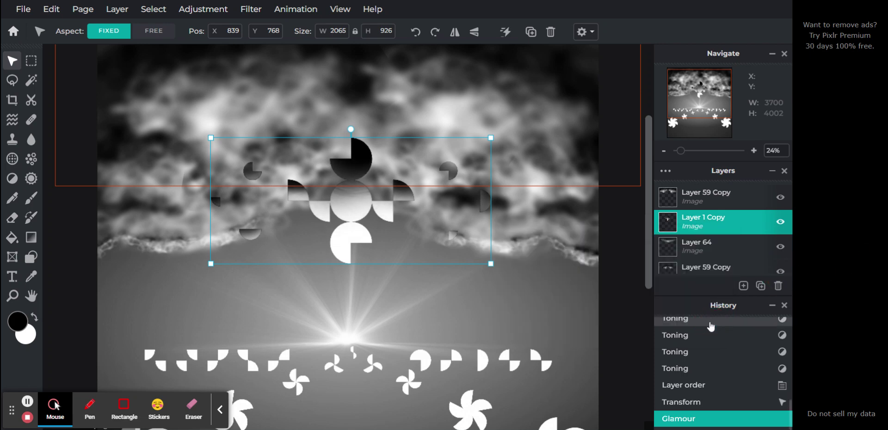
Apply the Dehaze filter at amount 35 to the geometric shapes on Layer 1 Copy.
click(256, 10)
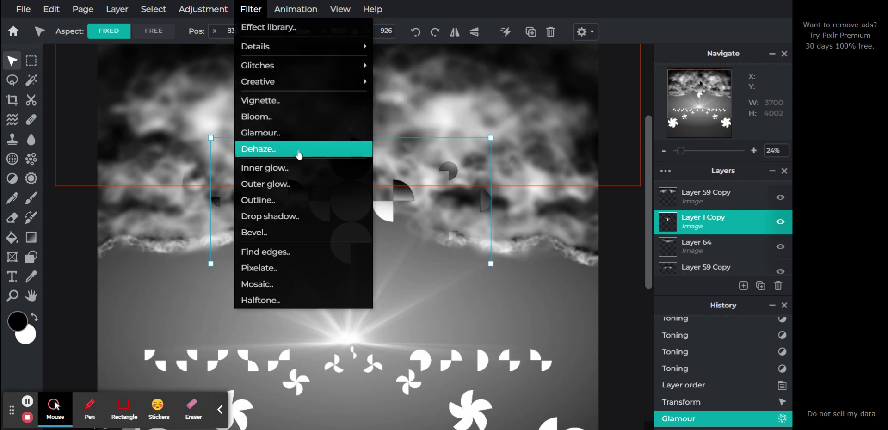
click(298, 153)
drag(512, 285, 583, 293)
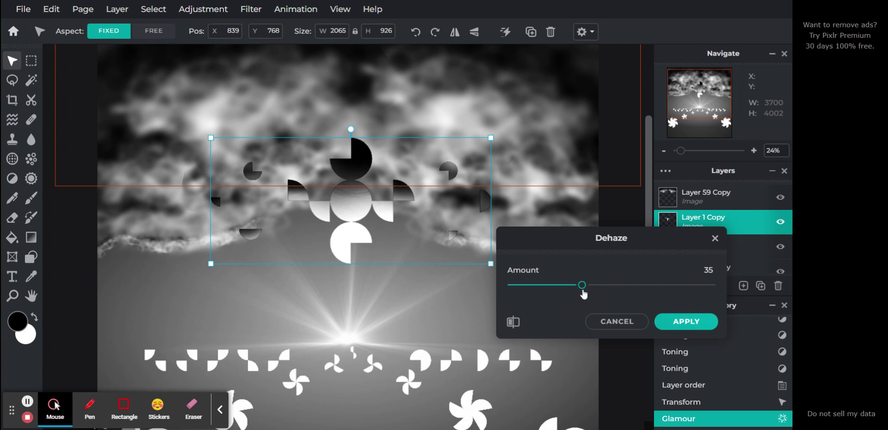
click(688, 322)
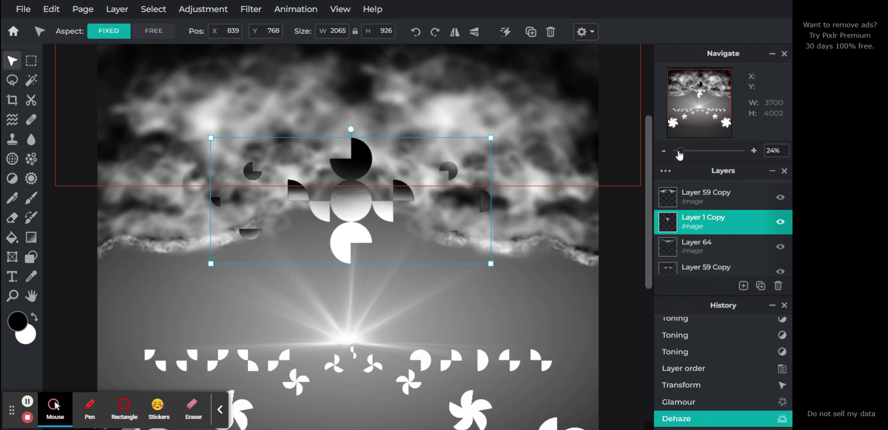
Brighten the lower edges of the three small shapes left of the central figure with the toning brush, lightening highlights at strength 73.
drag(688, 155, 692, 155)
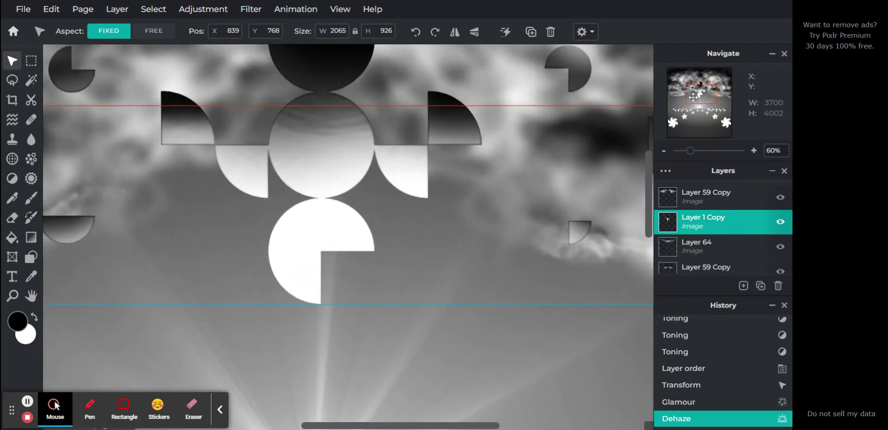
drag(693, 97, 683, 98)
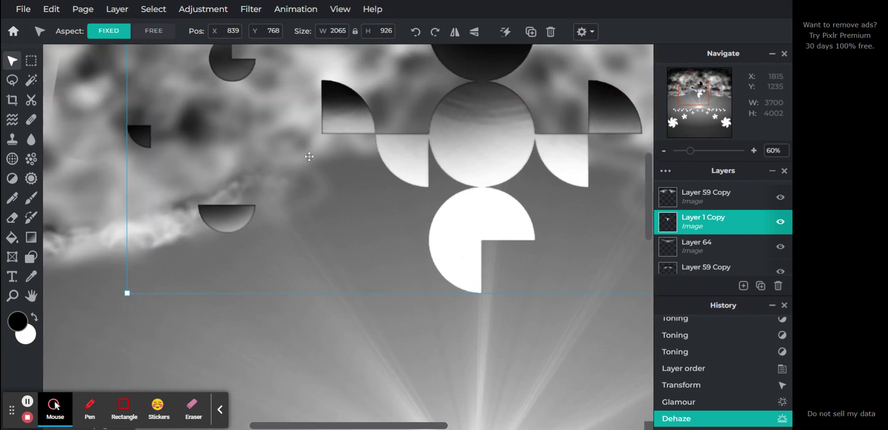
click(13, 177)
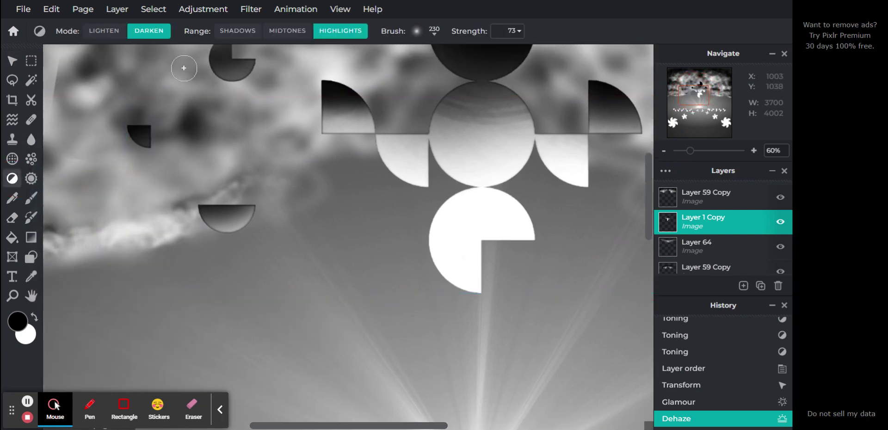
click(276, 33)
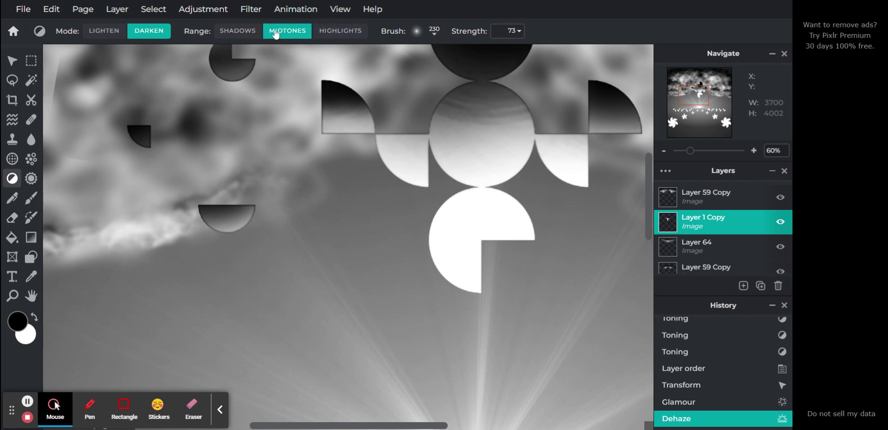
click(331, 32)
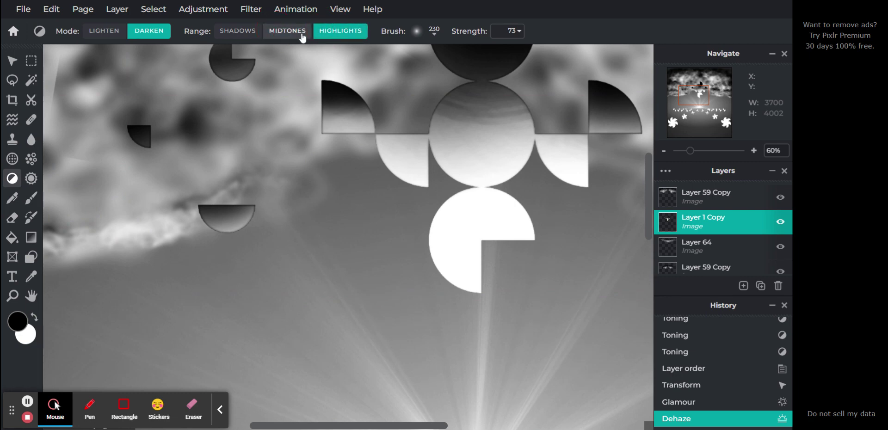
click(101, 32)
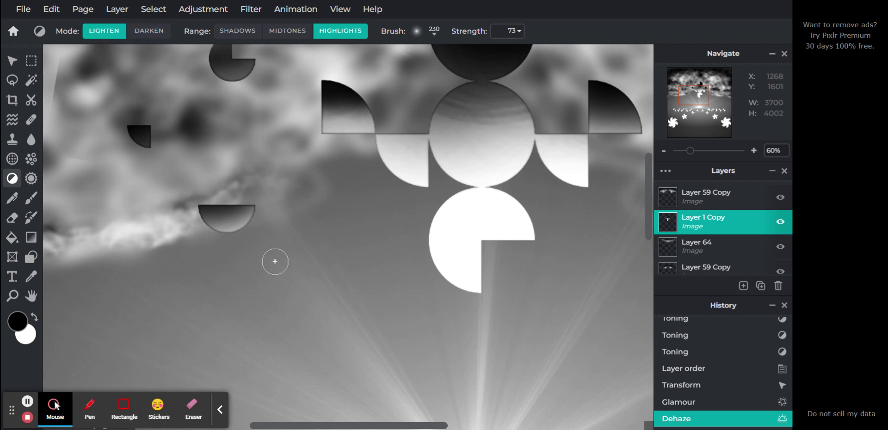
mouse_move(226, 261)
mouse_down()
mouse_move(280, 228)
mouse_move(234, 244)
mouse_move(280, 213)
mouse_move(229, 244)
mouse_move(235, 228)
mouse_move(220, 250)
mouse_move(184, 262)
mouse_move(283, 203)
mouse_up()
mouse_move(128, 159)
mouse_down()
mouse_move(178, 148)
mouse_move(129, 175)
mouse_move(187, 120)
mouse_move(125, 157)
mouse_move(195, 126)
mouse_move(154, 138)
mouse_move(123, 165)
mouse_move(148, 145)
mouse_up()
click(149, 145)
click(148, 143)
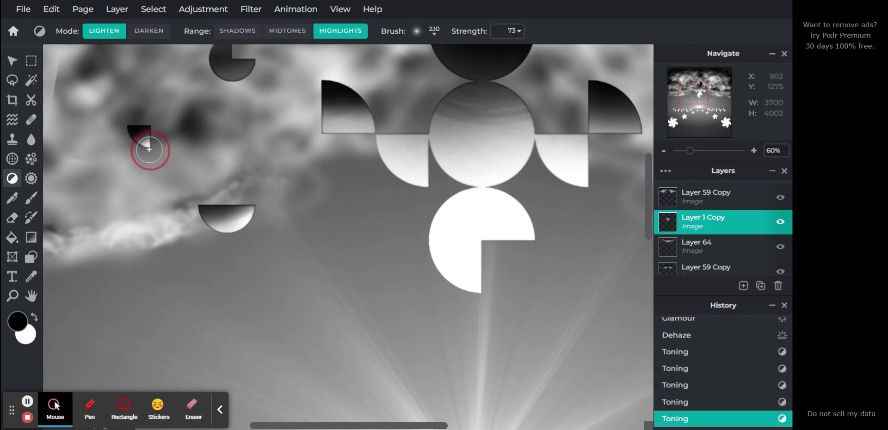
mouse_move(208, 87)
mouse_down()
mouse_move(257, 90)
mouse_move(195, 94)
mouse_move(219, 86)
mouse_move(229, 90)
mouse_move(214, 93)
mouse_move(218, 100)
mouse_move(252, 95)
mouse_up()
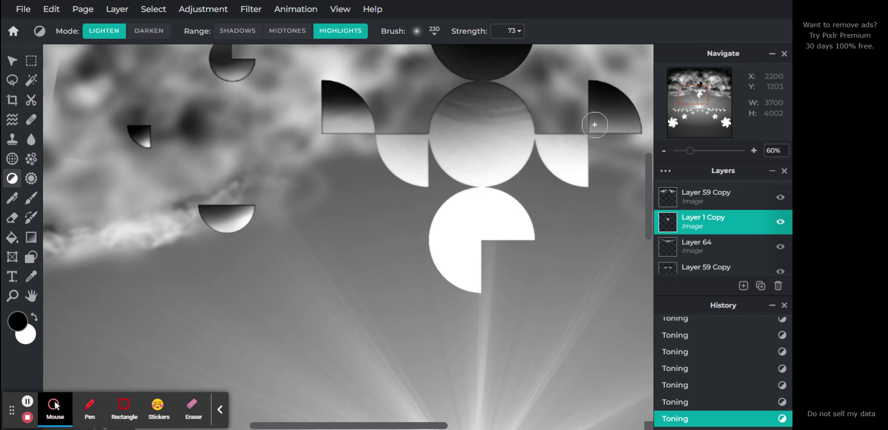
Lighten the lower edges of the three small shapes on the right side of the central figure.
drag(682, 99, 705, 96)
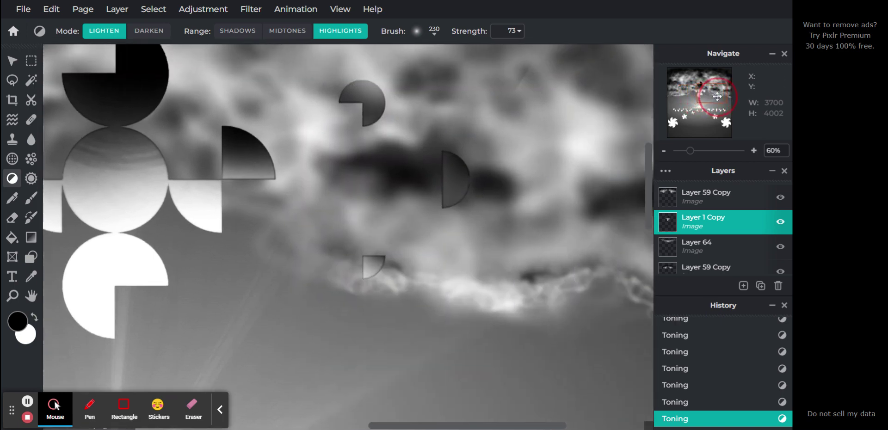
mouse_move(347, 139)
mouse_down()
mouse_move(368, 139)
mouse_move(340, 127)
mouse_move(369, 125)
mouse_move(337, 129)
mouse_move(374, 123)
mouse_move(322, 125)
mouse_move(340, 133)
mouse_up()
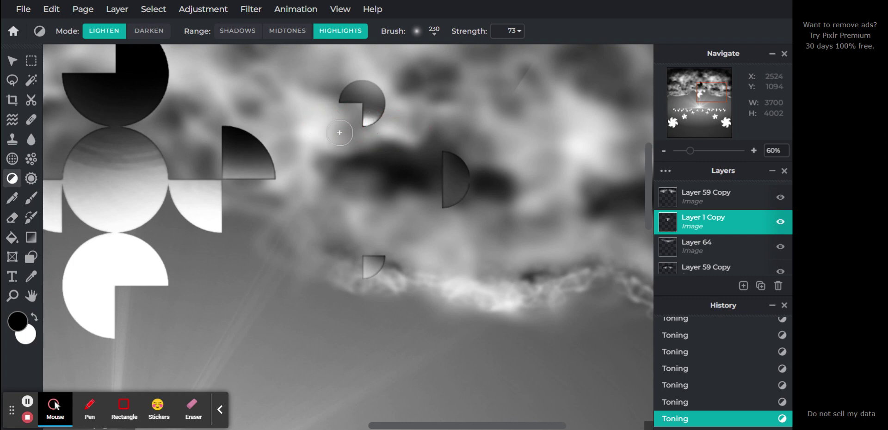
mouse_move(442, 214)
mouse_down()
mouse_move(484, 220)
mouse_move(408, 199)
mouse_move(488, 218)
mouse_move(426, 207)
mouse_move(502, 205)
mouse_move(420, 196)
mouse_move(511, 213)
mouse_move(430, 221)
mouse_move(433, 210)
mouse_move(448, 208)
mouse_move(477, 217)
mouse_move(432, 210)
mouse_move(445, 222)
mouse_move(489, 221)
mouse_move(438, 209)
mouse_move(479, 229)
mouse_up()
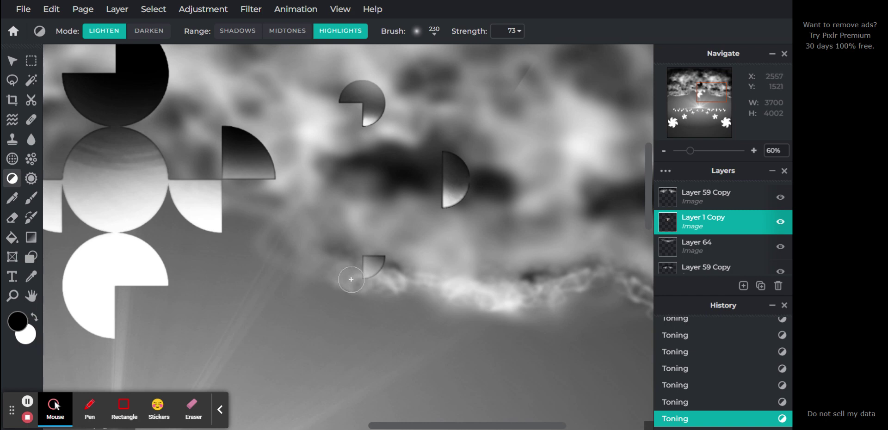
mouse_move(351, 280)
mouse_down()
mouse_move(383, 293)
mouse_move(339, 283)
mouse_move(371, 297)
mouse_move(422, 299)
mouse_move(349, 279)
mouse_move(401, 292)
mouse_up()
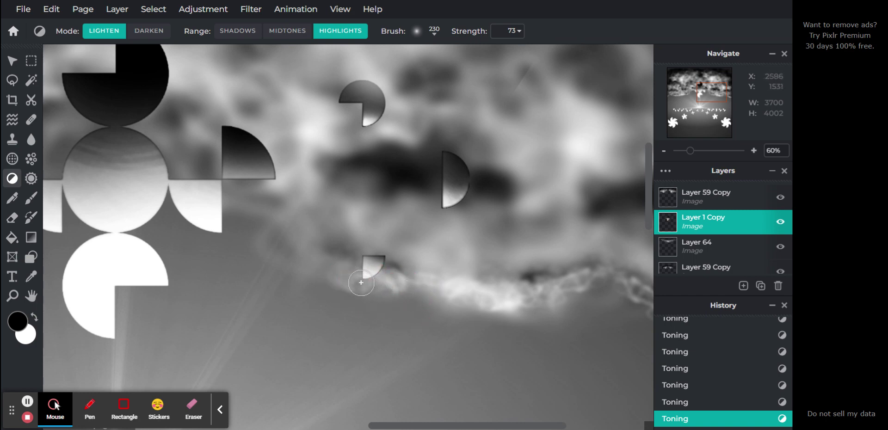
Nudge Layer 1 Copy with the geometric shapes vertically to Y 750.
drag(689, 151, 680, 160)
drag(687, 105, 691, 111)
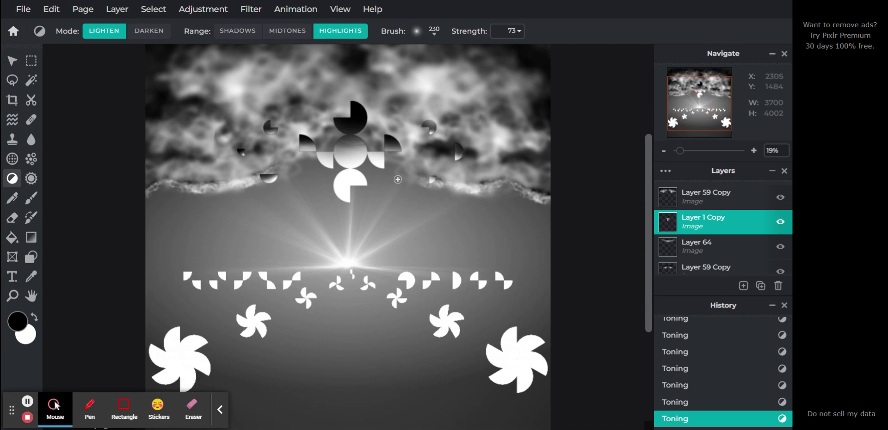
click(11, 63)
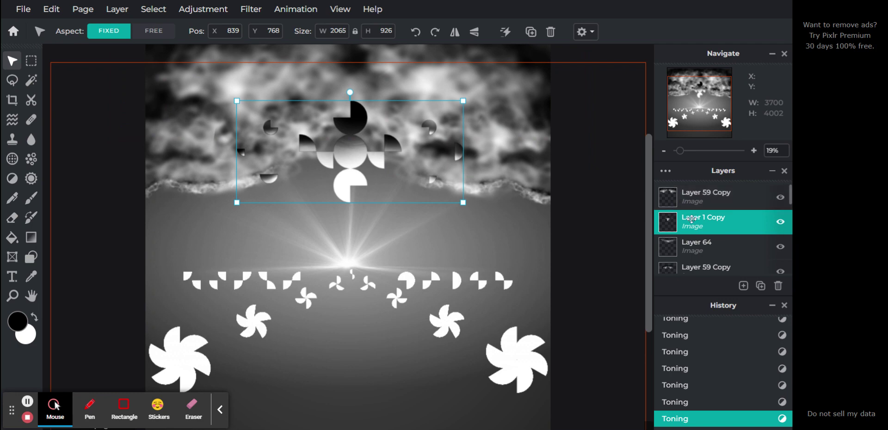
key(Up)
key(Up)
key(Up)
key(Up)
key(Up)
key(Up)
key(Up)
key(Up)
key(Up)
key(Up)
key(Up)
key(Up)
key(Up)
key(Up)
key(Up)
key(Up)
key(Up)
key(Up)
key(Up)
key(Up)
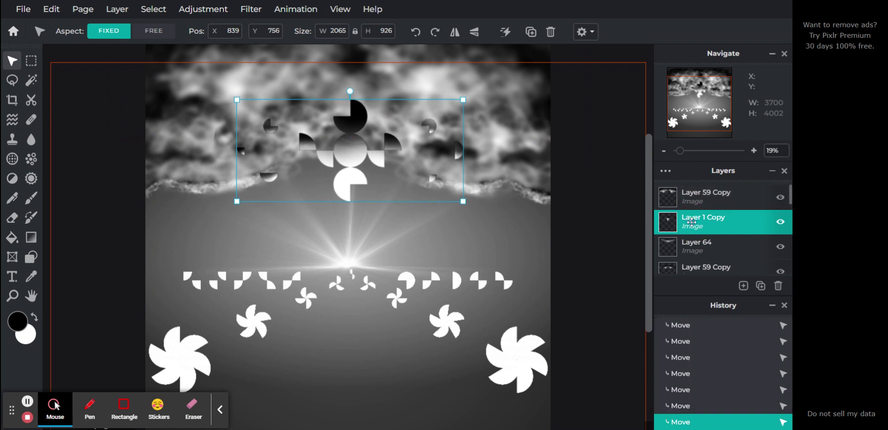
key(Down)
key(Down)
key(Down)
key(Down)
key(Down)
Examine which cloud areas the two Layer 59 Copy layers and Layer 59 cover by selecting each in turn.
scroll(722, 216, down, 3)
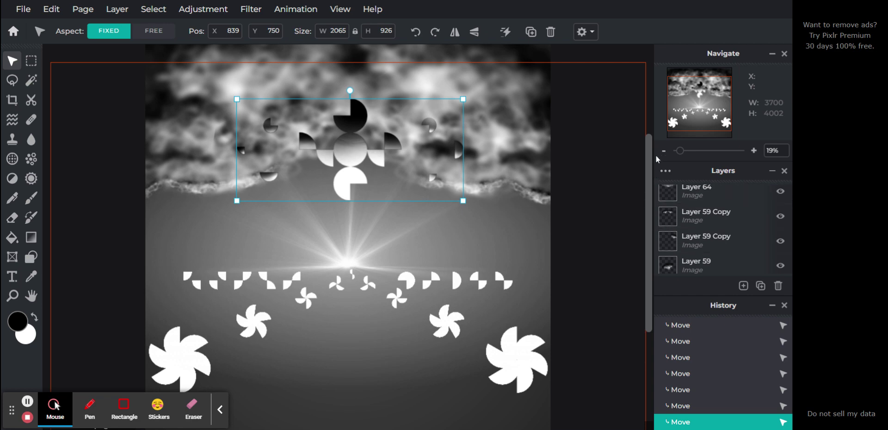
click(650, 112)
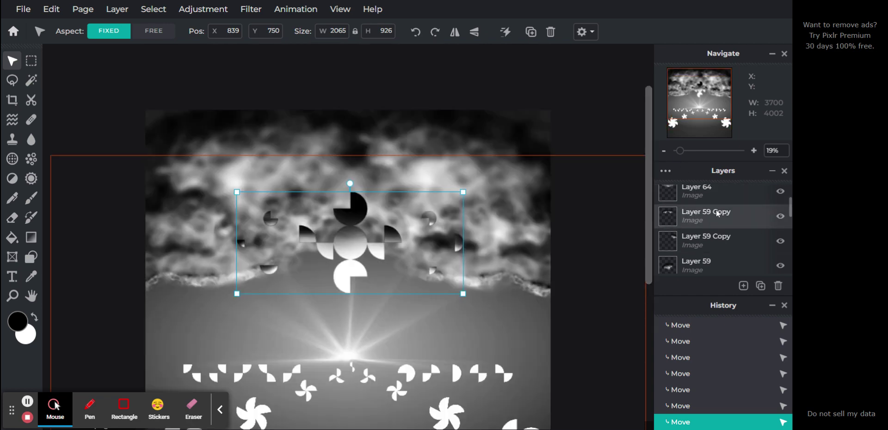
click(714, 210)
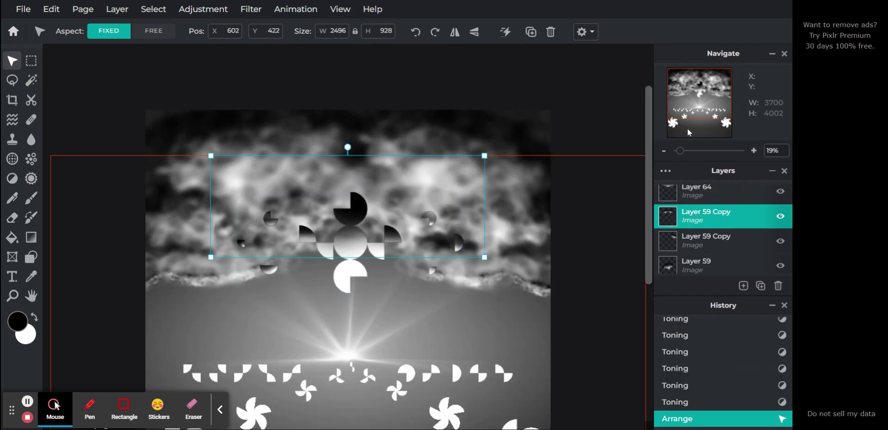
drag(680, 148, 680, 151)
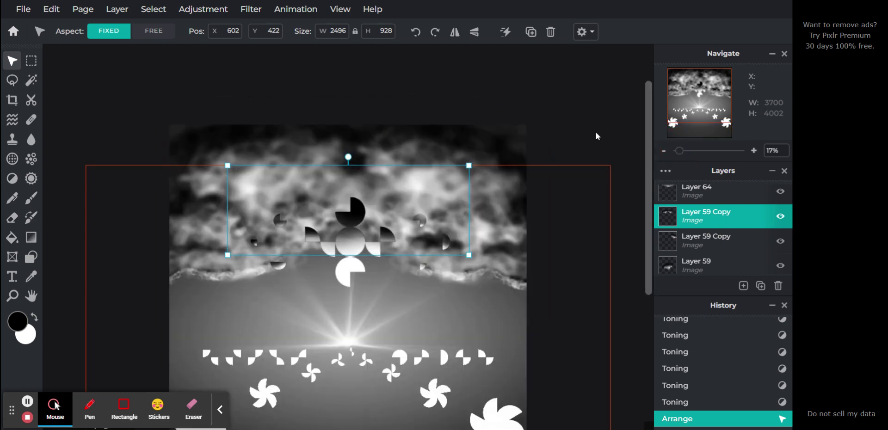
click(570, 98)
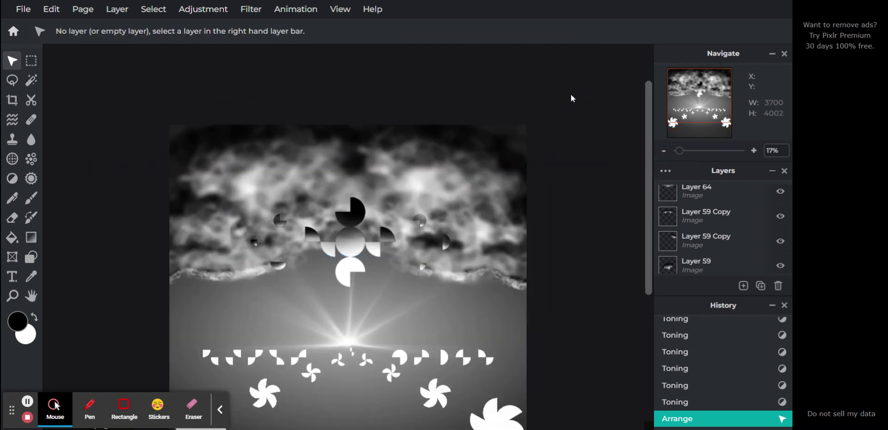
click(709, 236)
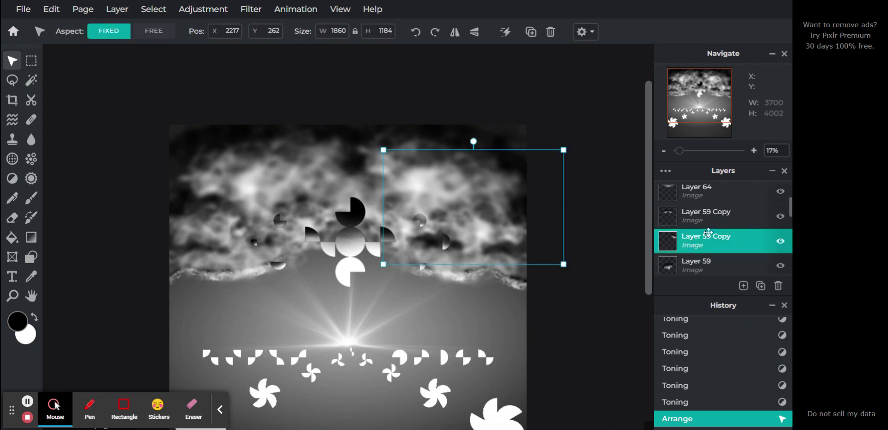
click(709, 269)
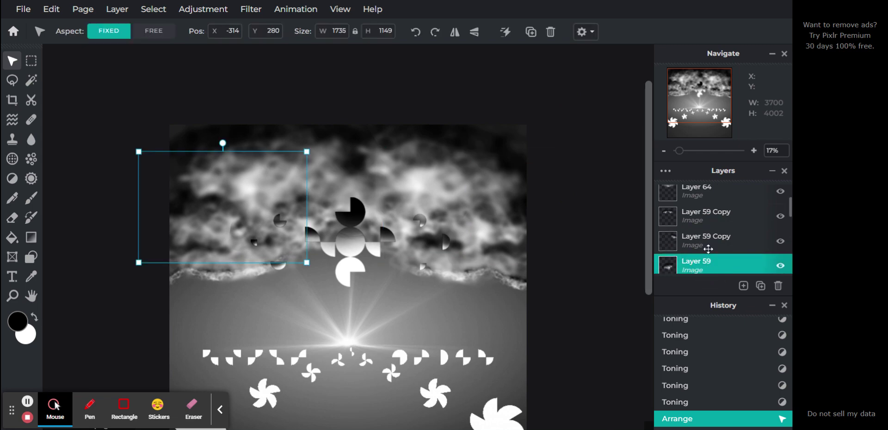
scroll(707, 252, down, 2)
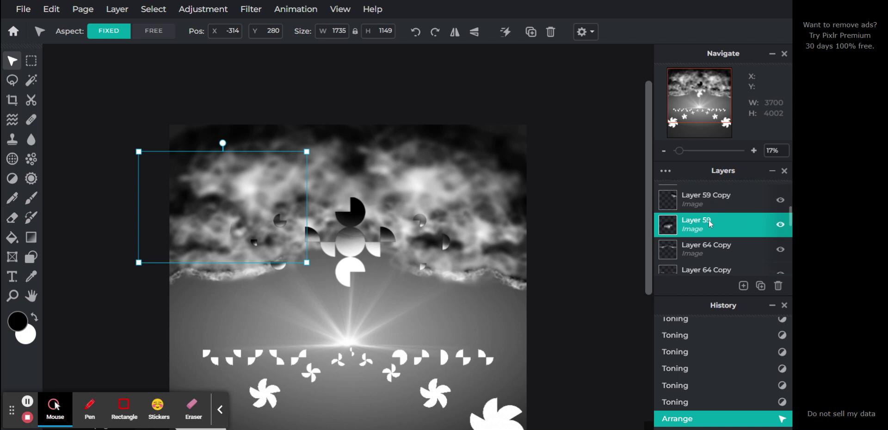
Toggle the visibility of the upper Layer 64 Copy to examine its part of the clouds, and revert the visibility changes.
click(705, 252)
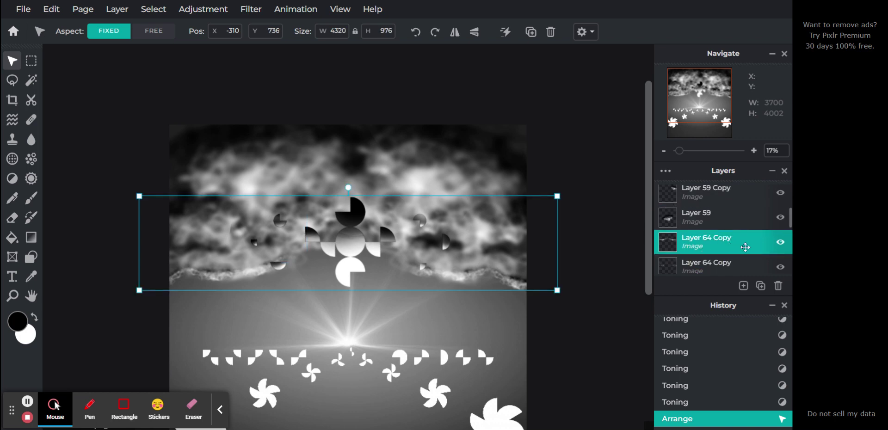
click(780, 243)
click(780, 242)
click(780, 243)
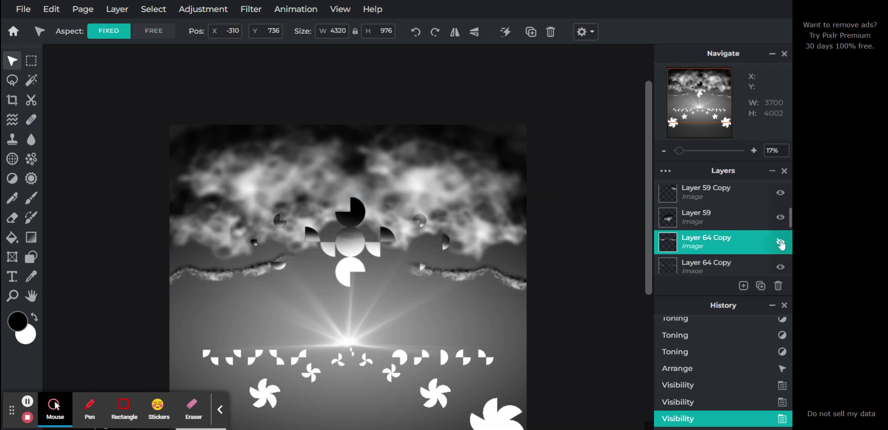
click(704, 384)
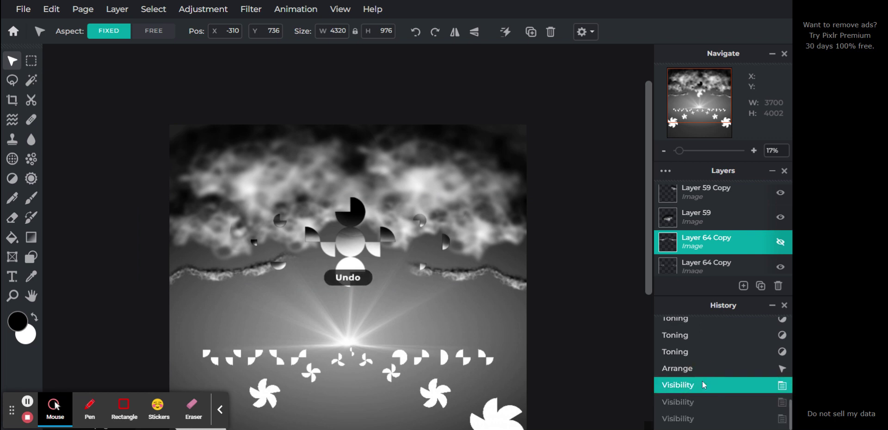
click(704, 369)
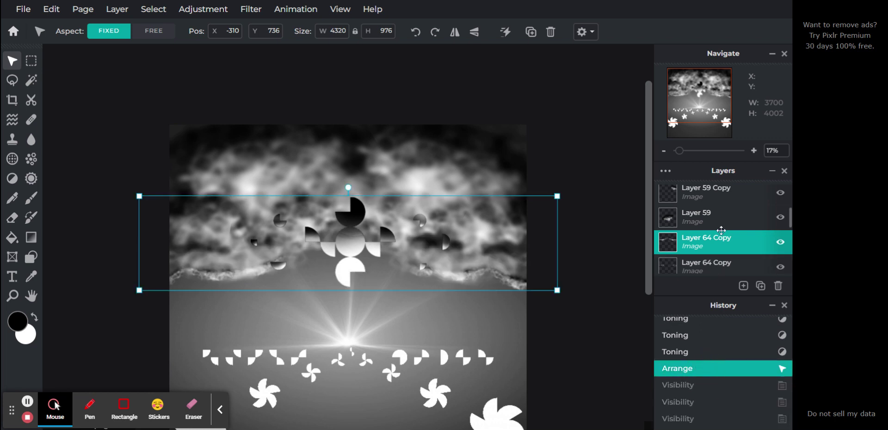
Examine which cloud areas Layer 59, Layer 64 and the Layer 59 Copy directly beneath it cover by selecting each in turn.
scroll(722, 222, up, 1)
click(722, 244)
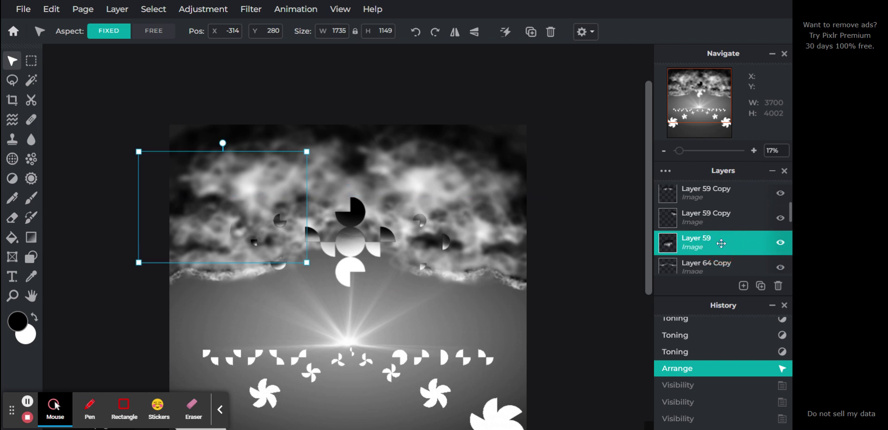
scroll(721, 243, up, 3)
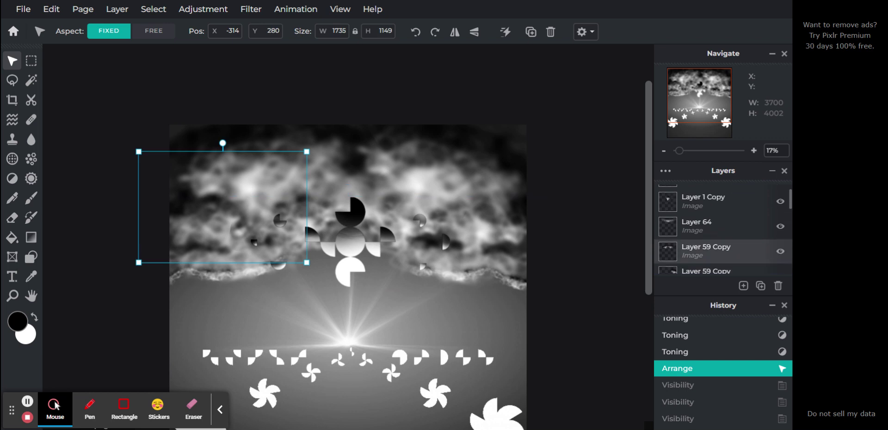
click(721, 240)
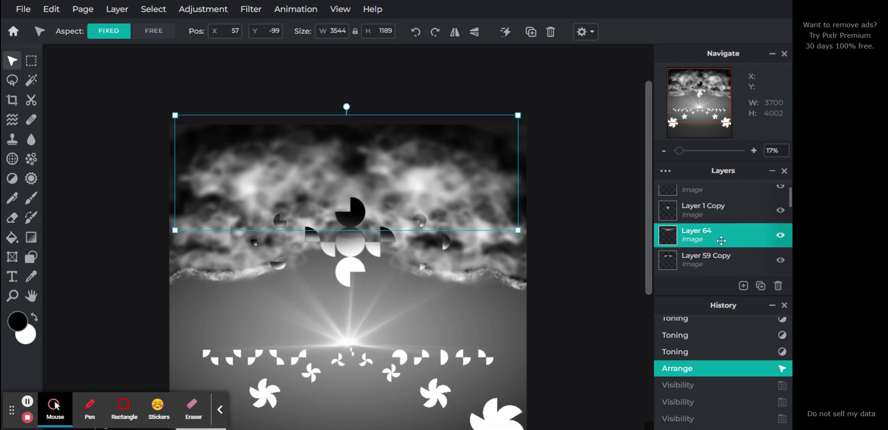
click(721, 258)
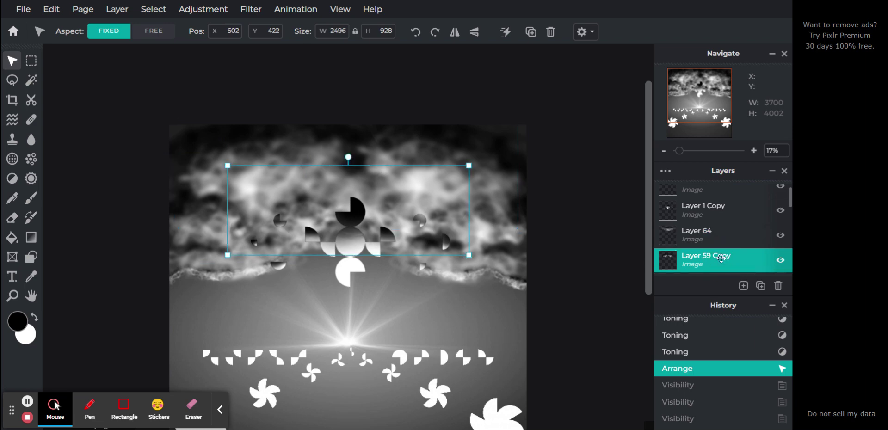
click(713, 235)
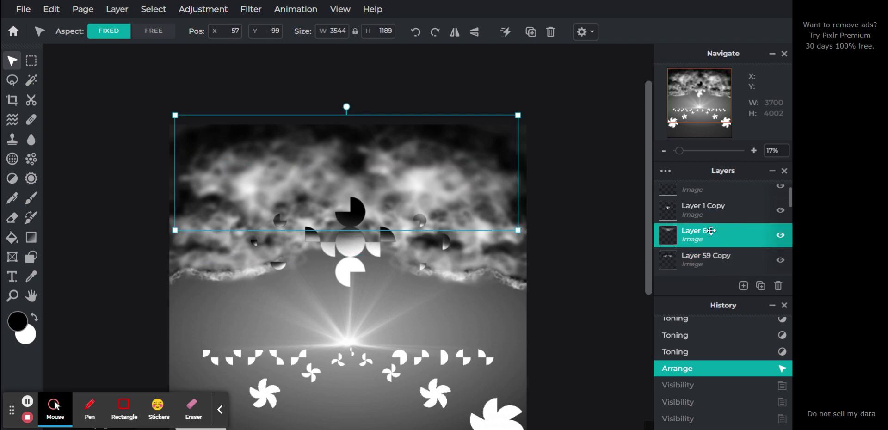
click(712, 261)
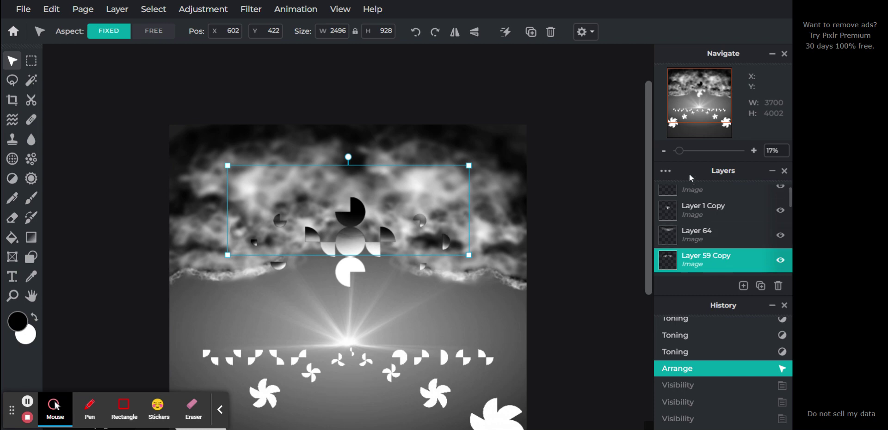
Examine the cloud layers in a closer view, from Layer 64 down to the lower Layer 64 Copy, plus the topmost Layer 59 Copy.
mouse_move(679, 154)
mouse_down()
mouse_move(689, 155)
mouse_move(682, 151)
mouse_up()
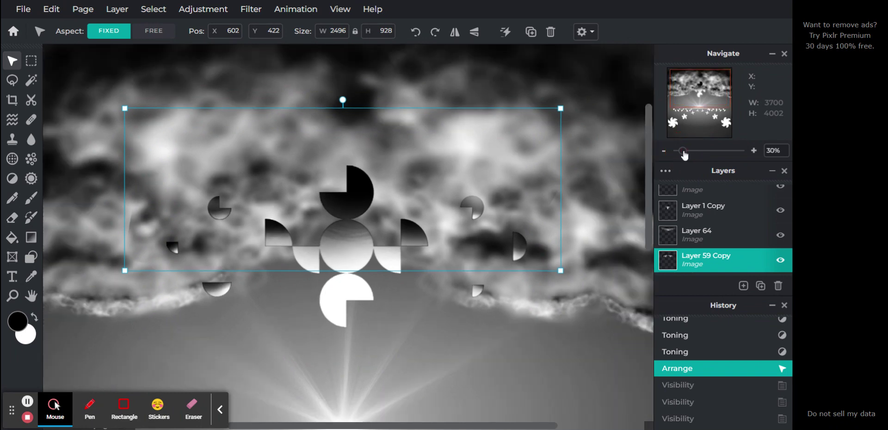
click(689, 234)
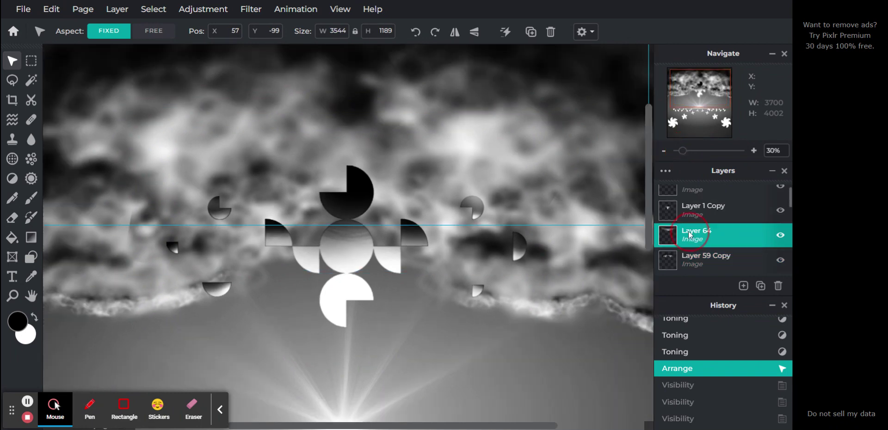
scroll(697, 226, down, 3)
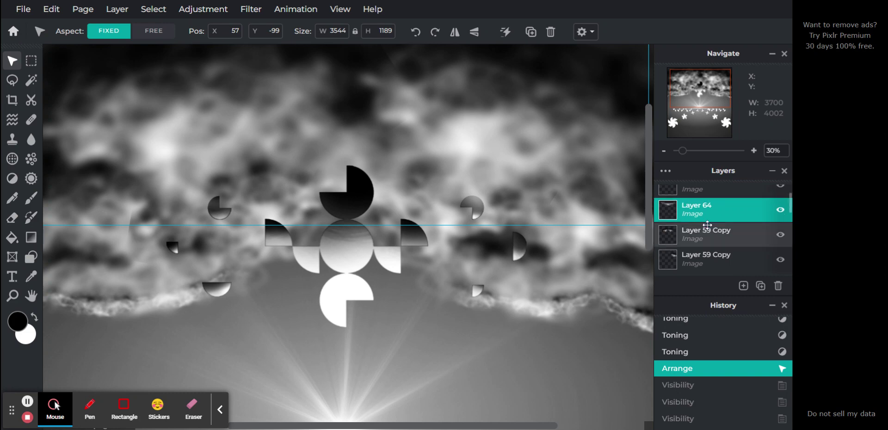
click(711, 216)
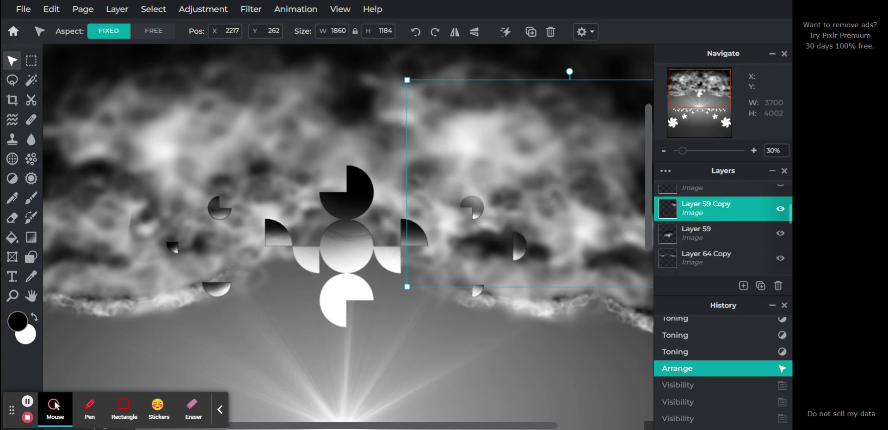
click(709, 241)
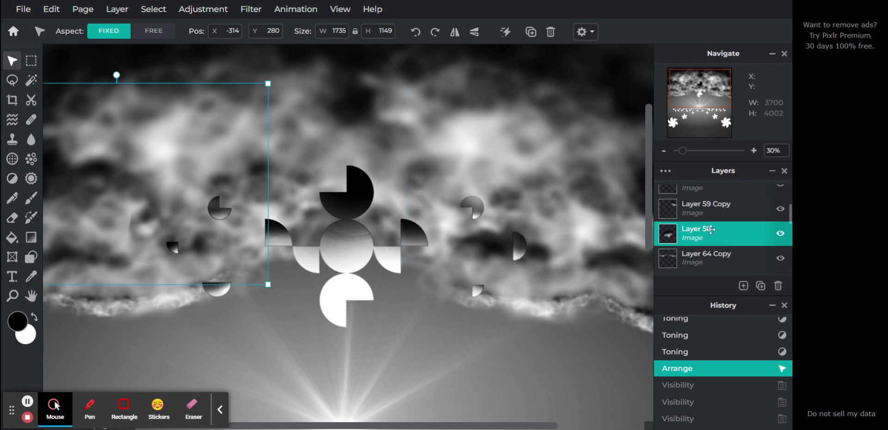
scroll(711, 230, down, 3)
scroll(710, 230, up, 1)
click(711, 229)
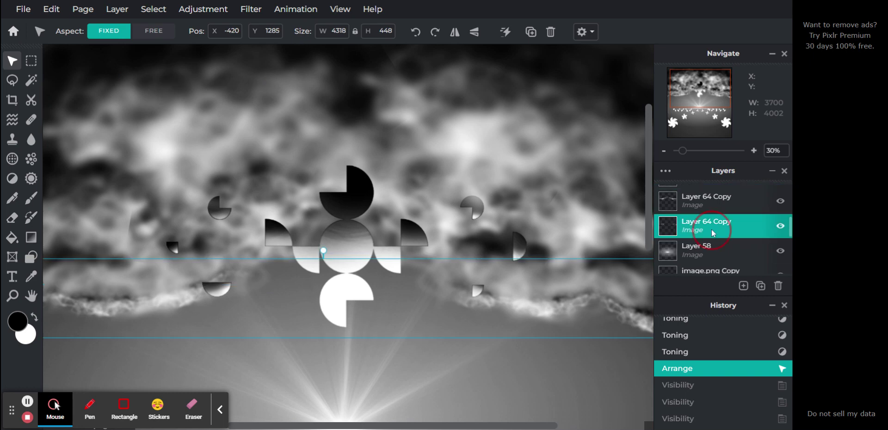
scroll(711, 229, up, 3)
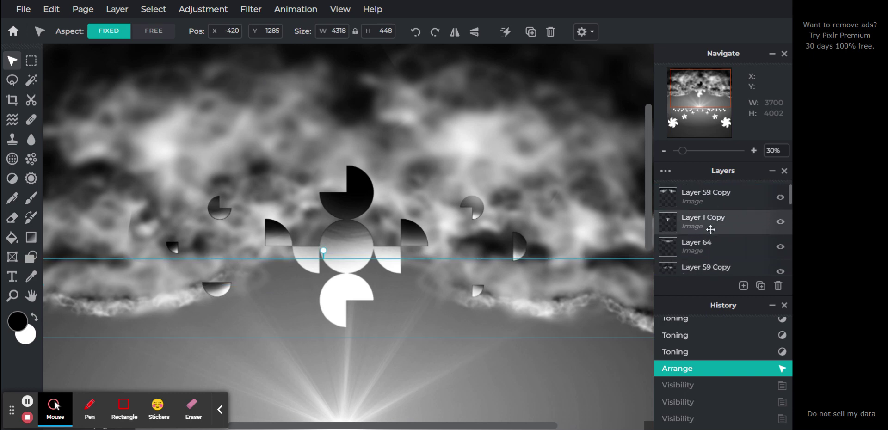
click(714, 192)
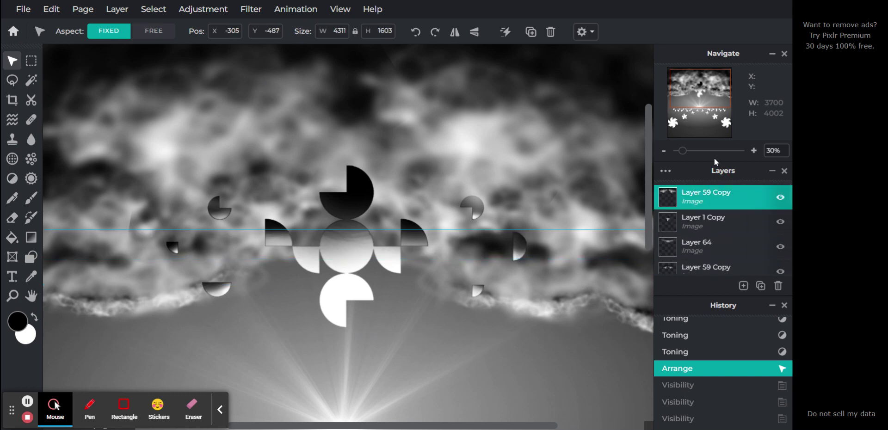
Duplicate Layer 1 Copy with the geometric shapes and place the duplicate at the very top of the layer stack.
drag(681, 153, 680, 154)
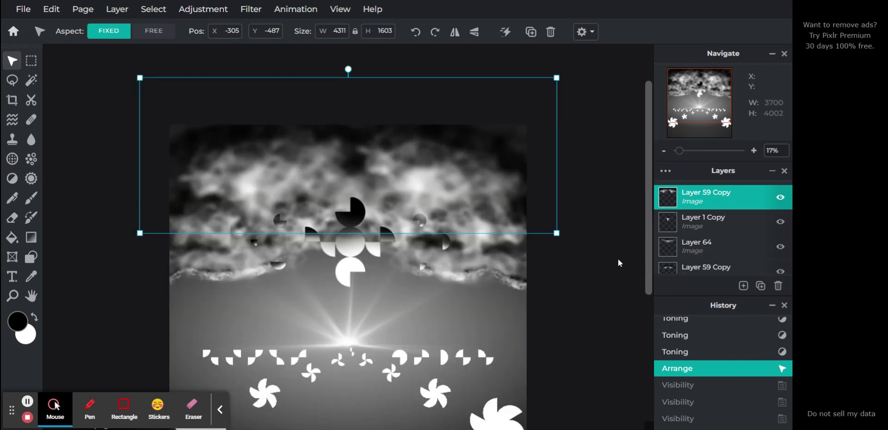
drag(705, 85, 707, 96)
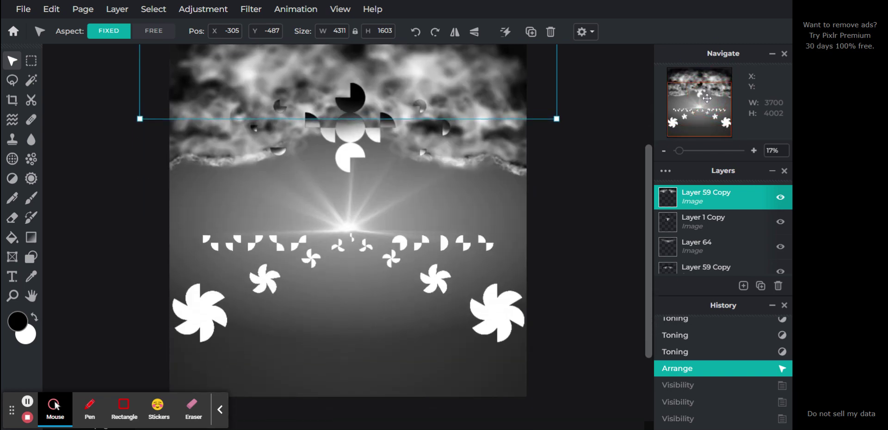
click(366, 144)
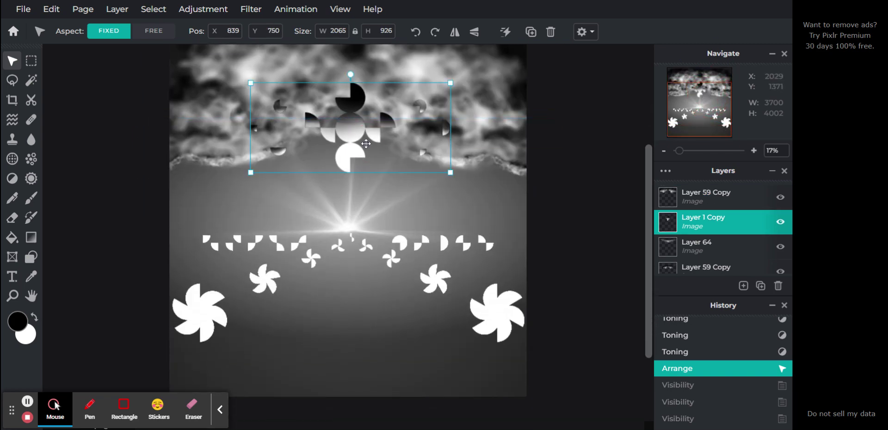
click(760, 287)
drag(691, 221, 692, 195)
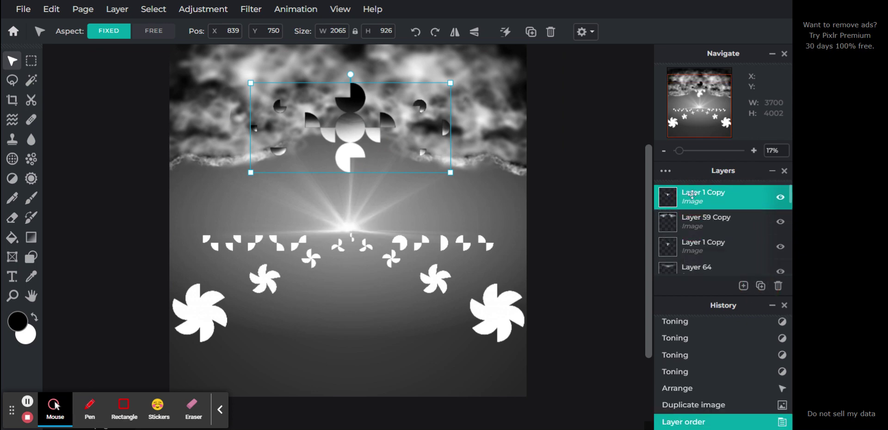
Flip the duplicated geometric shapes vertically and move them below the light burst to about X 818, Y 2625.
click(475, 33)
drag(360, 141, 358, 323)
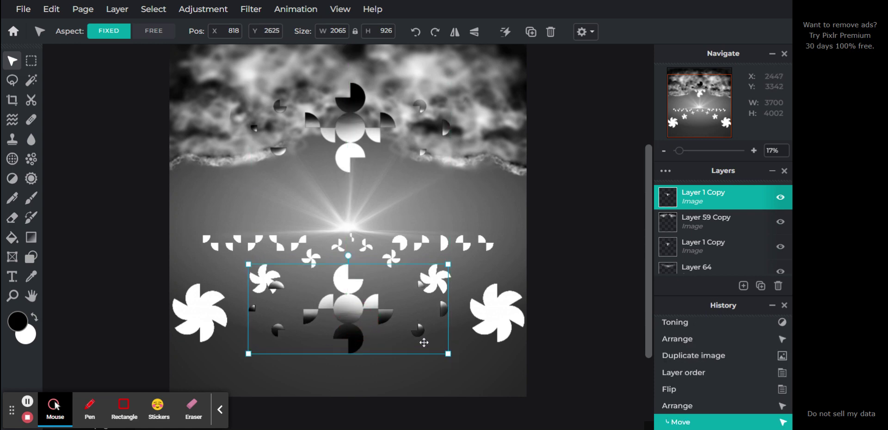
Squash the flipped shapes with free aspect to about 2065 × 425, with their left edge at X 839.
click(154, 31)
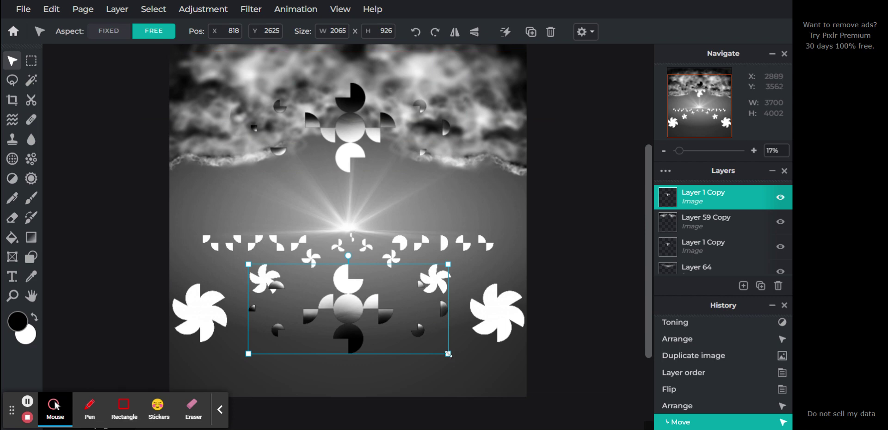
drag(448, 353, 448, 303)
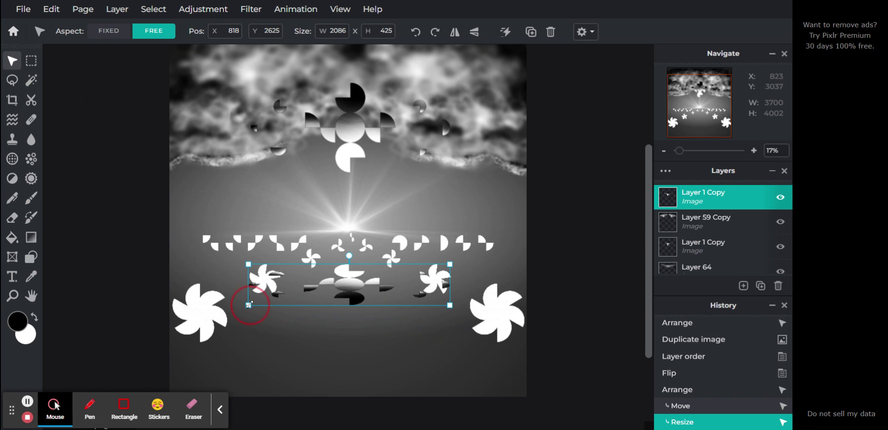
drag(249, 304, 250, 304)
drag(250, 304, 250, 305)
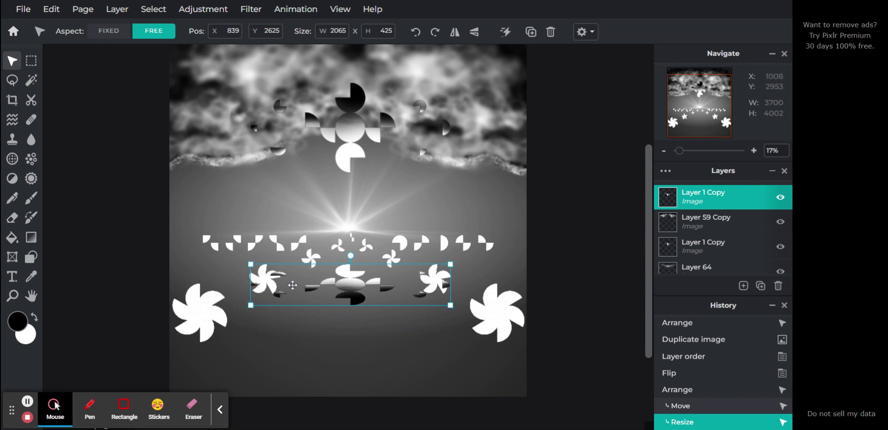
Increase the flipped shapes' height to about 583, position them at about Y 2666 and apply the transform.
drag(342, 281, 348, 293)
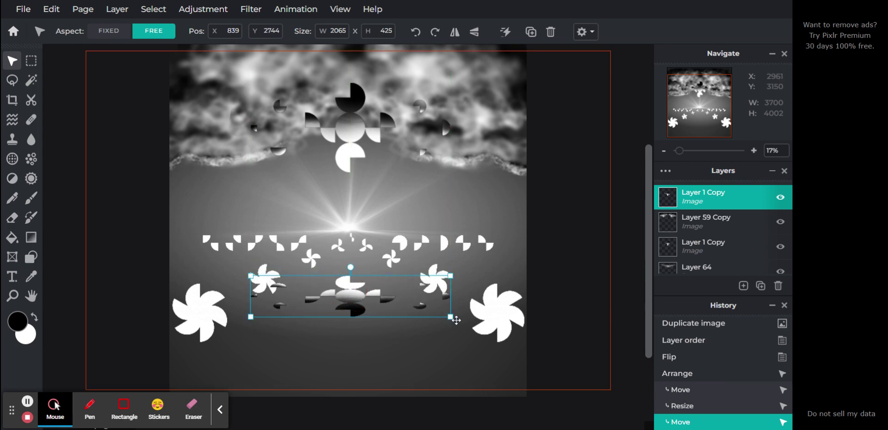
drag(450, 318, 452, 334)
drag(358, 314, 360, 307)
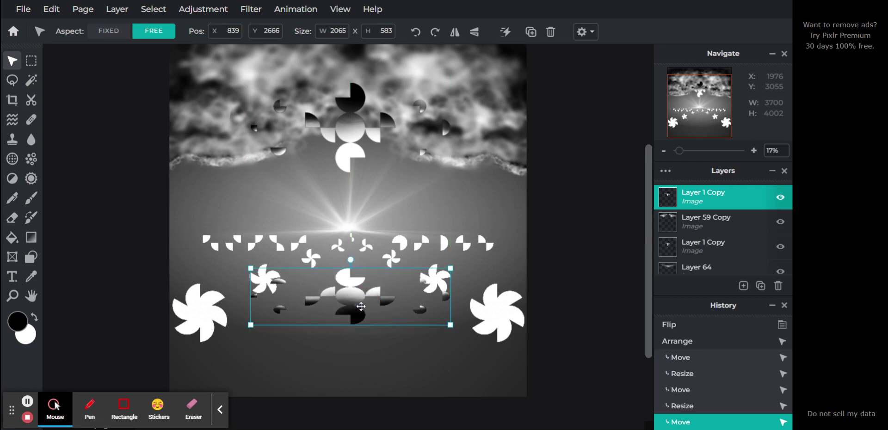
click(632, 255)
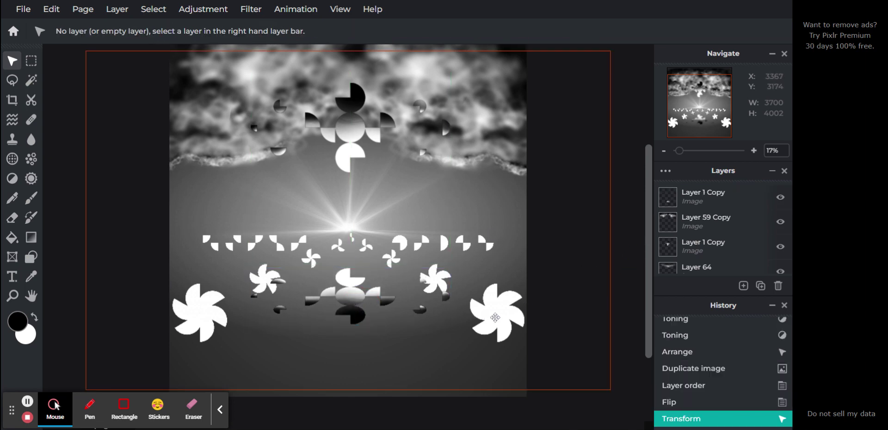
Look through the layer stack and select layers to identify which ones hold the flipped figure and the row of white shapes.
scroll(735, 224, down, 5)
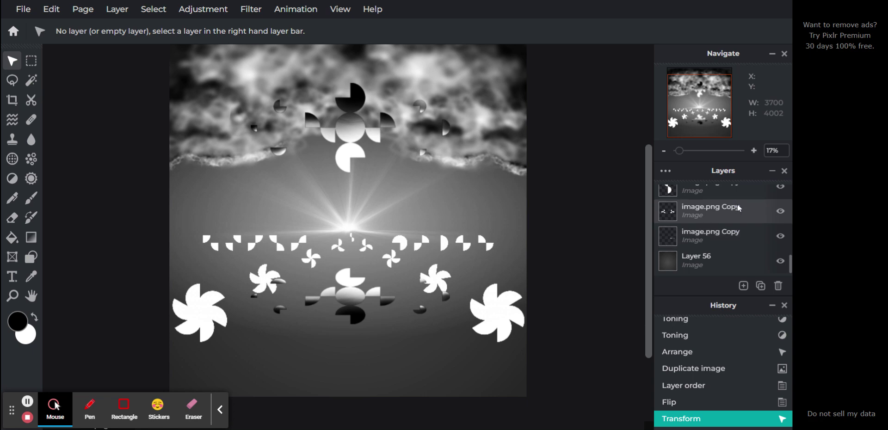
scroll(737, 205, up, 3)
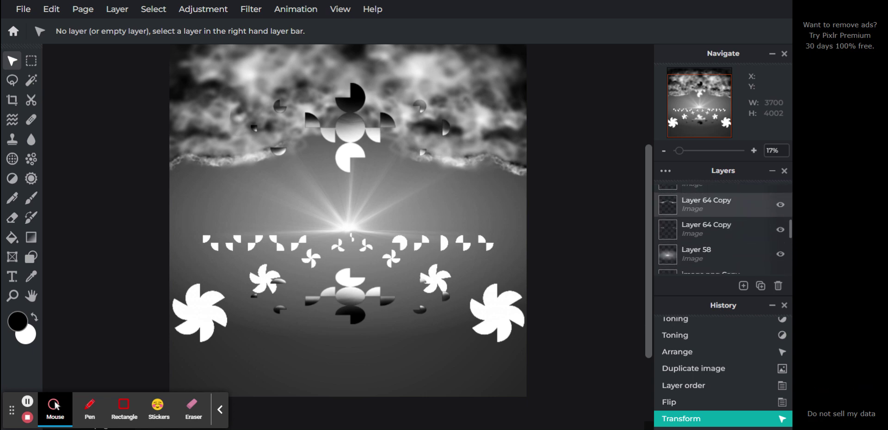
scroll(737, 204, up, 3)
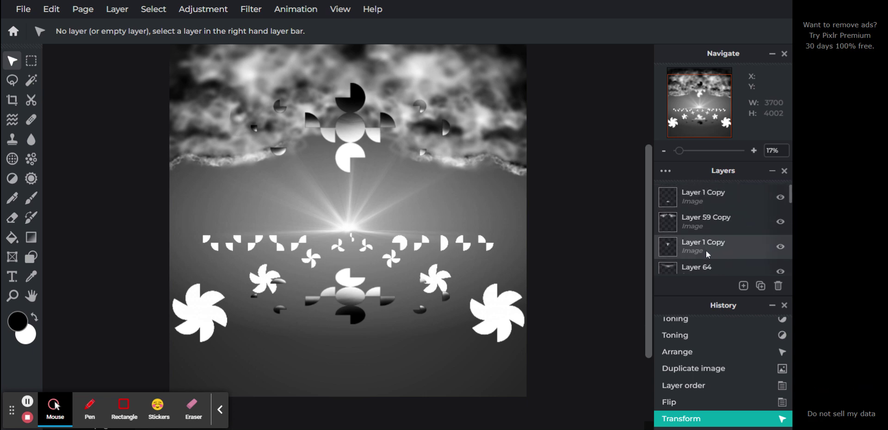
scroll(706, 251, down, 4)
scroll(705, 251, up, 4)
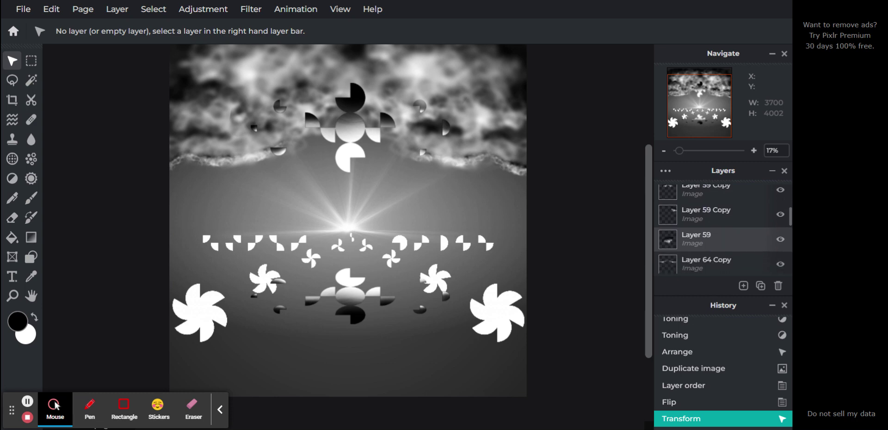
click(706, 204)
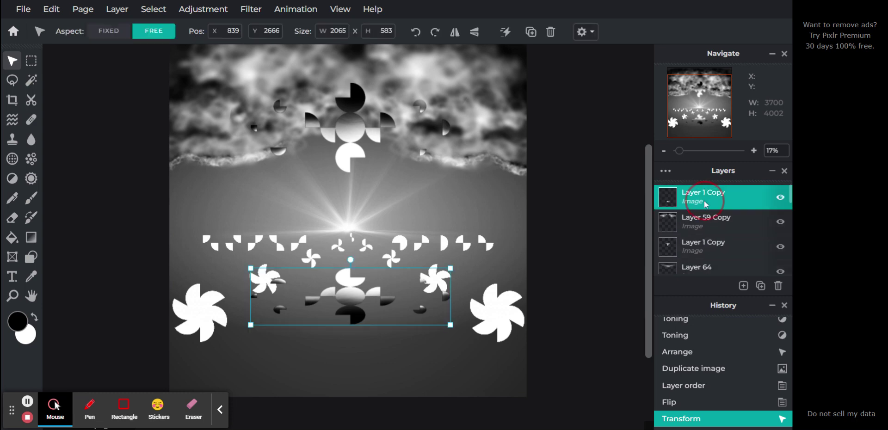
scroll(704, 241, down, 3)
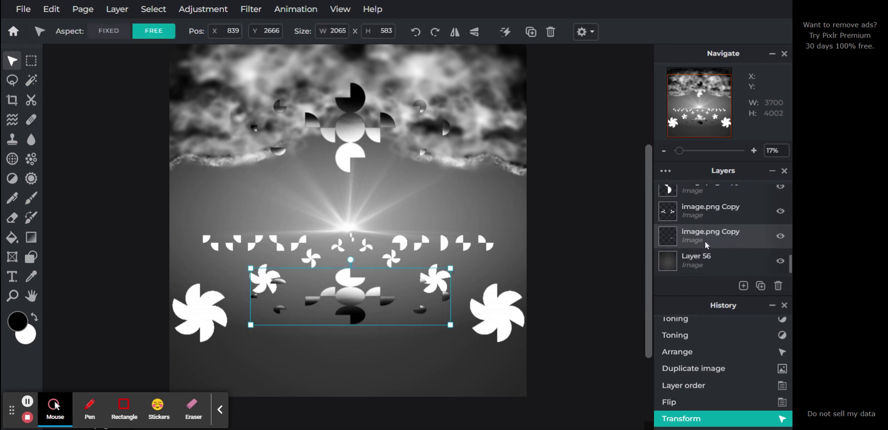
click(705, 240)
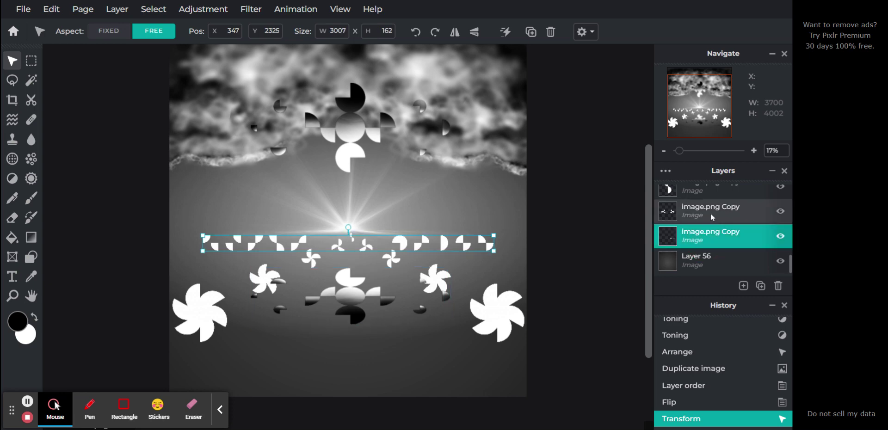
Darken the highlights of the two small three-bladed pinwheels below the light burst using a toning brush of size 450.
click(709, 212)
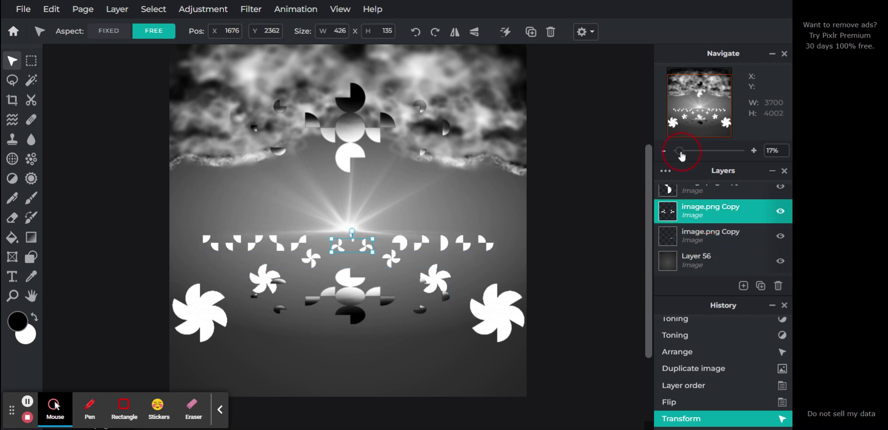
drag(681, 157, 692, 155)
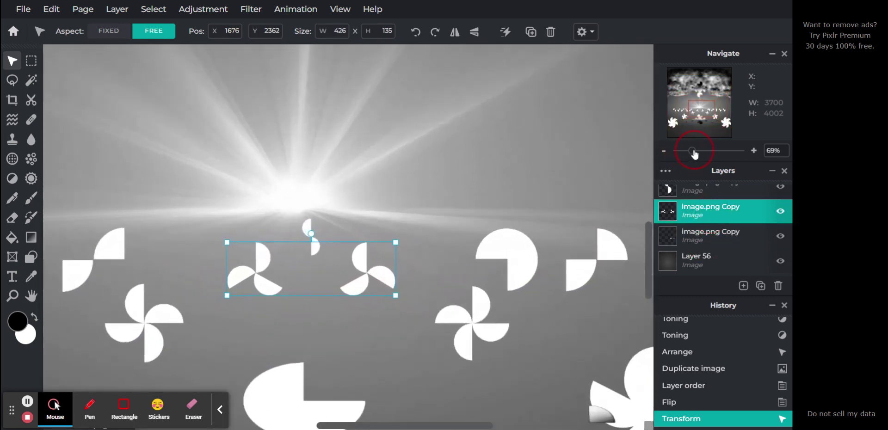
click(12, 178)
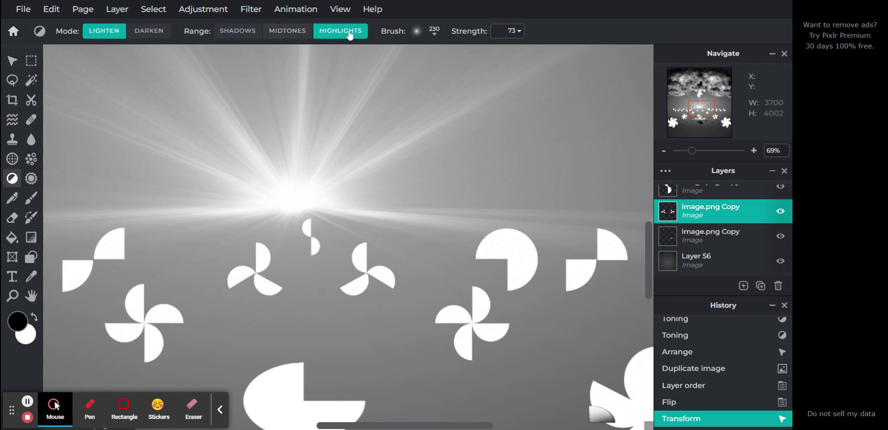
click(436, 32)
mouse_move(471, 73)
mouse_down()
mouse_move(462, 73)
mouse_move(488, 78)
mouse_up()
mouse_move(357, 331)
mouse_down()
mouse_move(398, 338)
mouse_move(390, 321)
mouse_move(336, 318)
mouse_move(423, 321)
mouse_move(342, 318)
mouse_move(393, 315)
mouse_up()
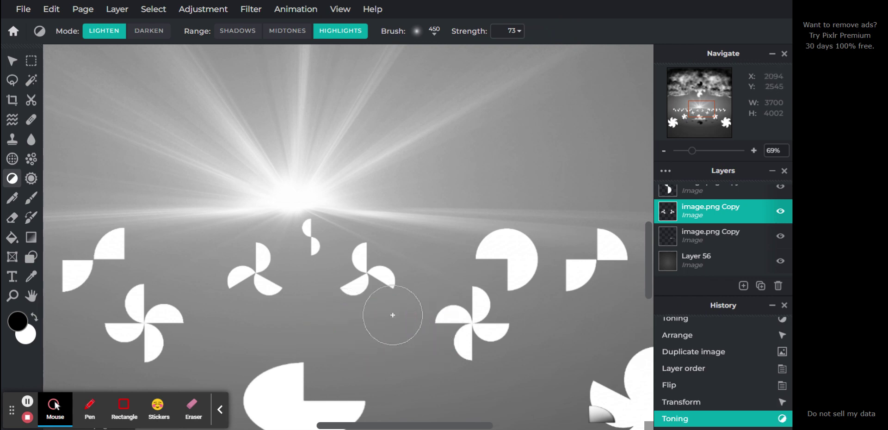
click(696, 398)
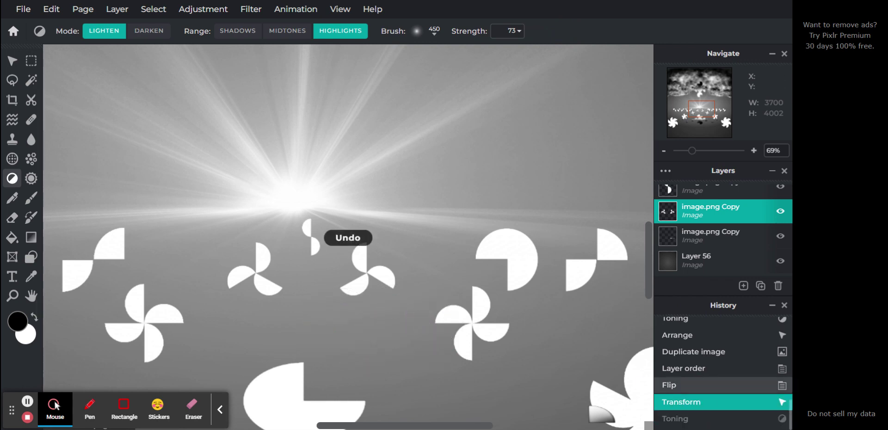
click(149, 31)
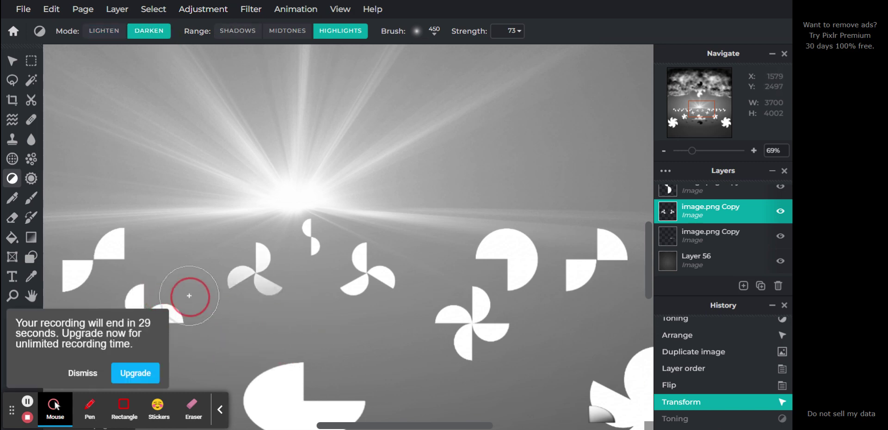
mouse_move(189, 295)
mouse_down()
mouse_move(331, 334)
mouse_move(453, 291)
mouse_move(336, 323)
mouse_move(361, 313)
mouse_move(472, 297)
mouse_move(395, 322)
mouse_move(189, 331)
mouse_move(347, 316)
mouse_move(457, 278)
mouse_up()
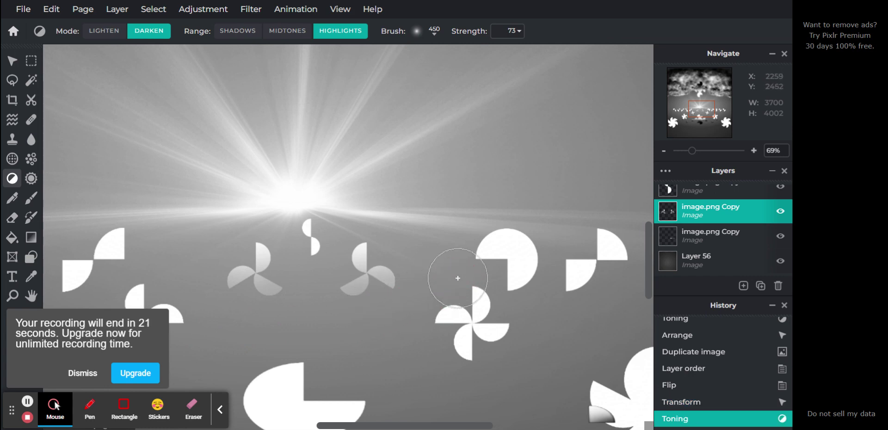